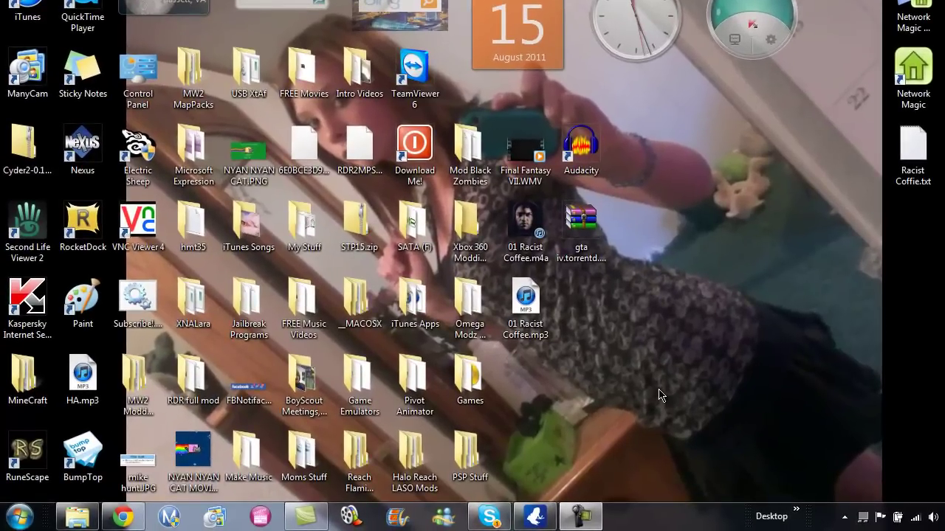
Open Explorer and browse to the root of Removable Disk (F:), the PSP memory stick
key("super+1")
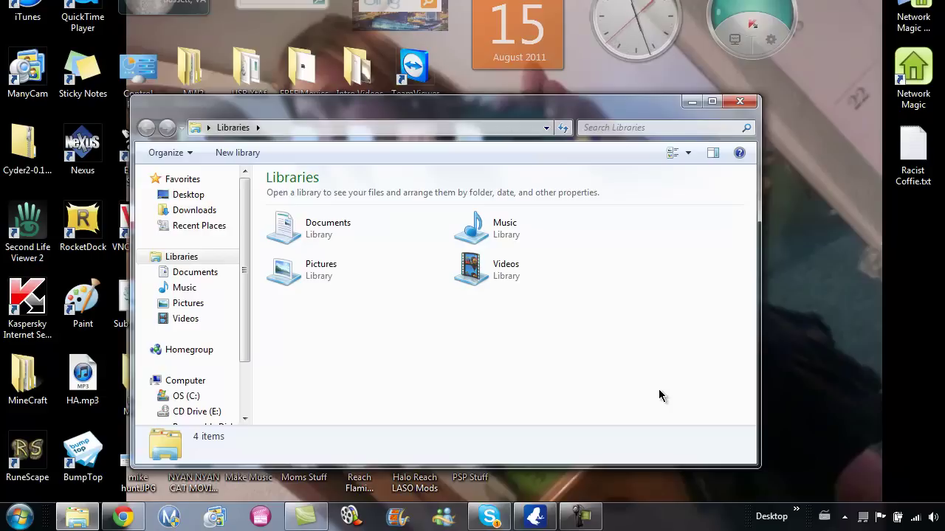
scroll(180, 424, "down", 2)
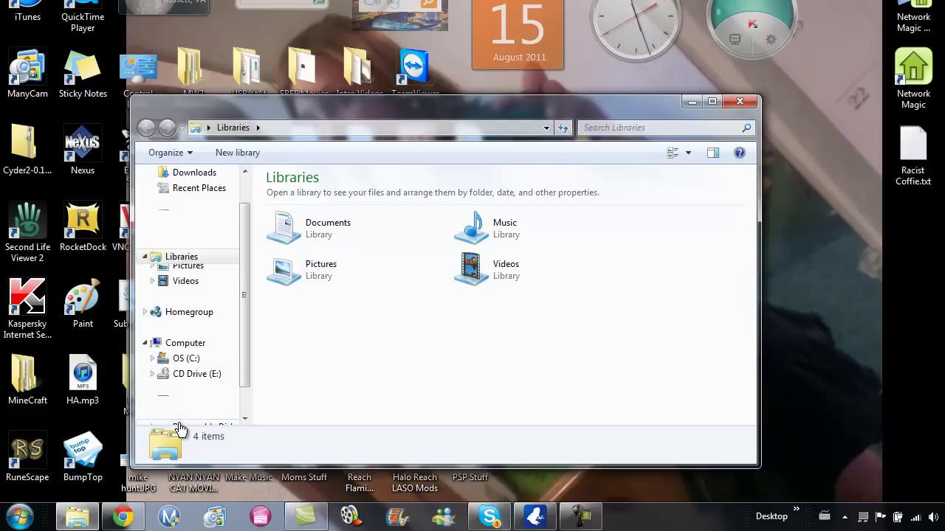
left_click(180, 428)
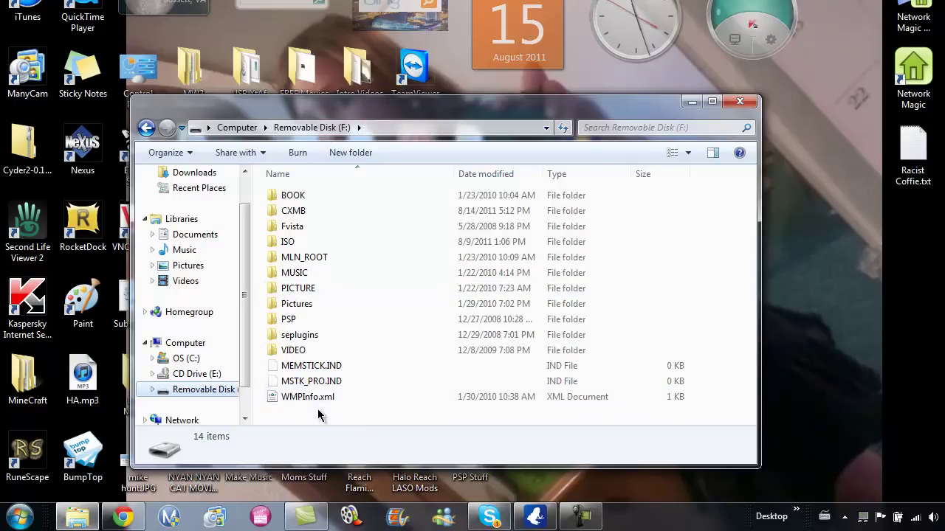
left_click(330, 222)
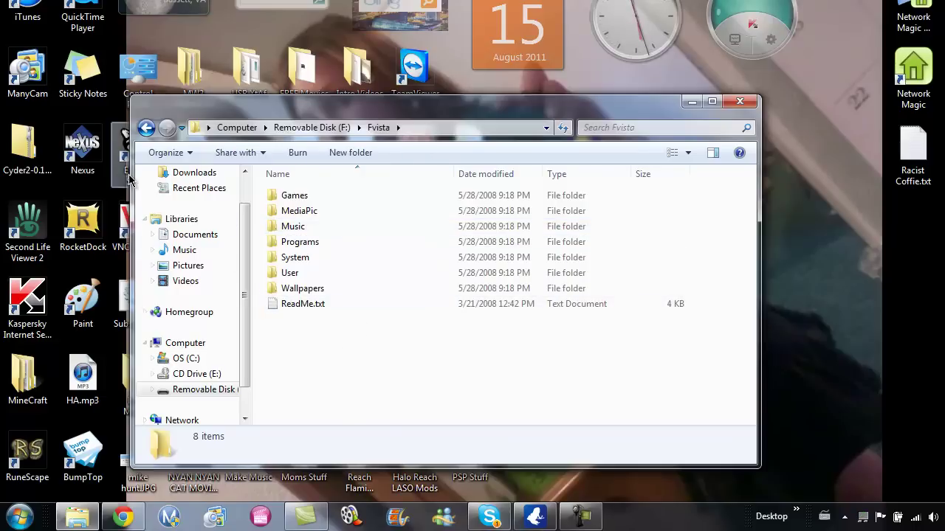
key("BackSpace")
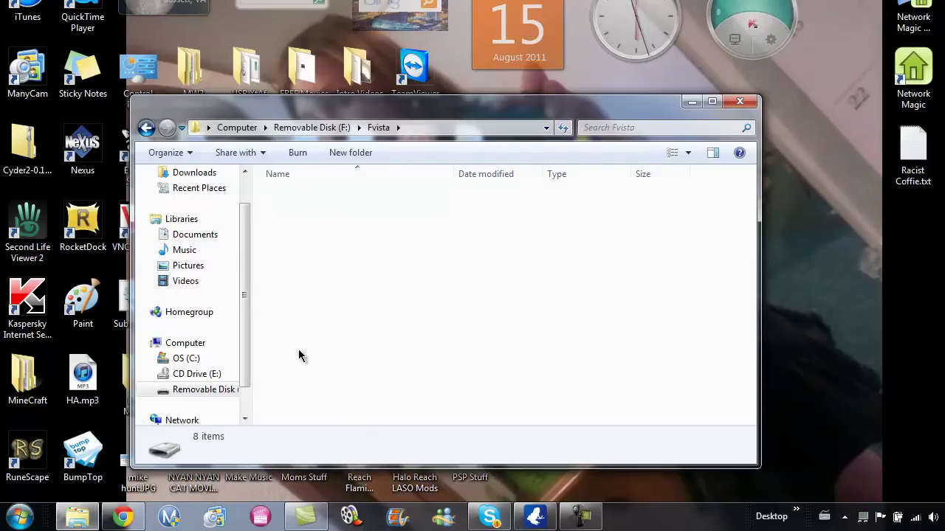